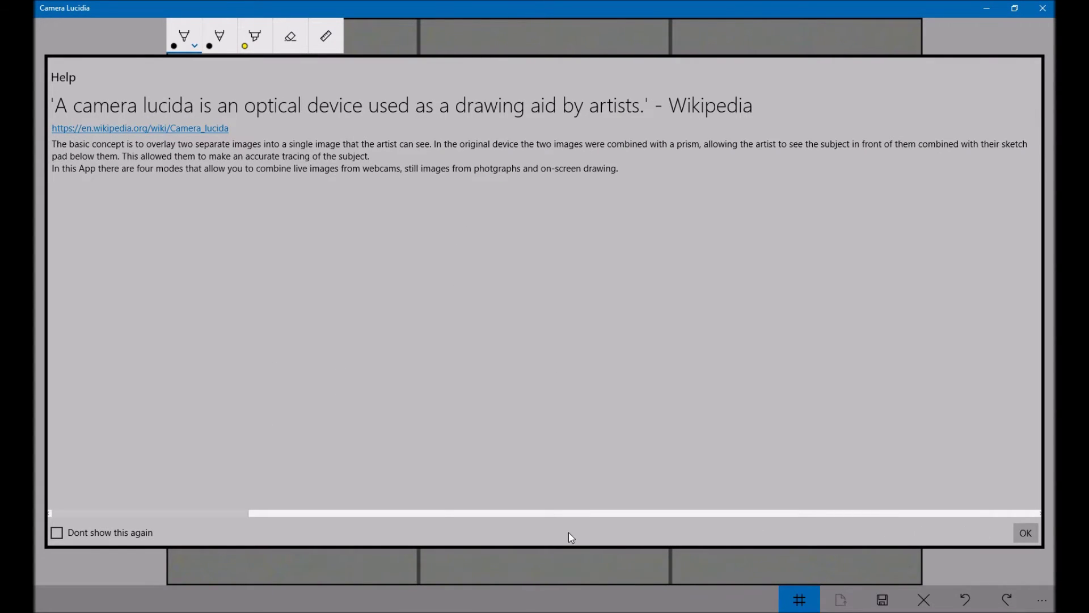
Dismiss the Help introduction and show the display-modes menu, with Camera + pen still selected
{"action": "left_click_drag", "start_coordinate": [241, 512], "coordinate": [536, 539]}
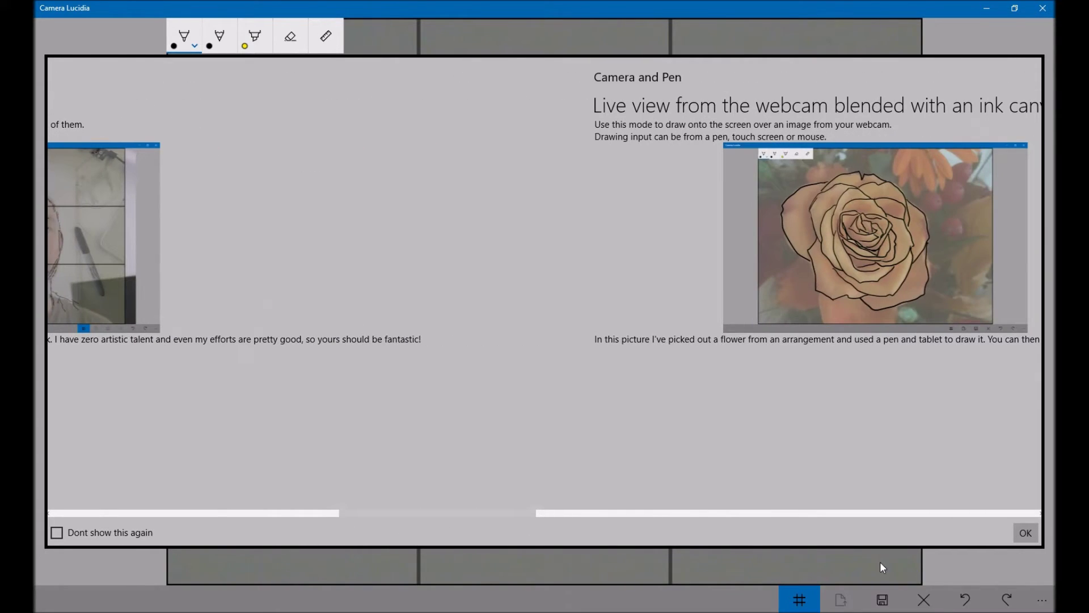
{"action": "left_click", "coordinate": [1026, 533]}
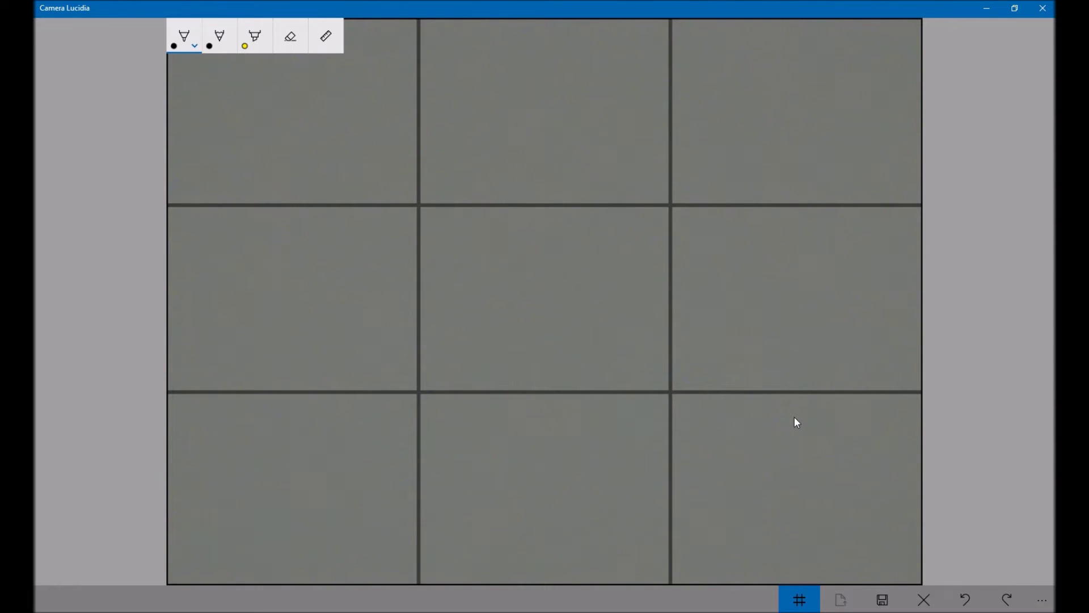
{"action": "left_click", "coordinate": [1042, 600]}
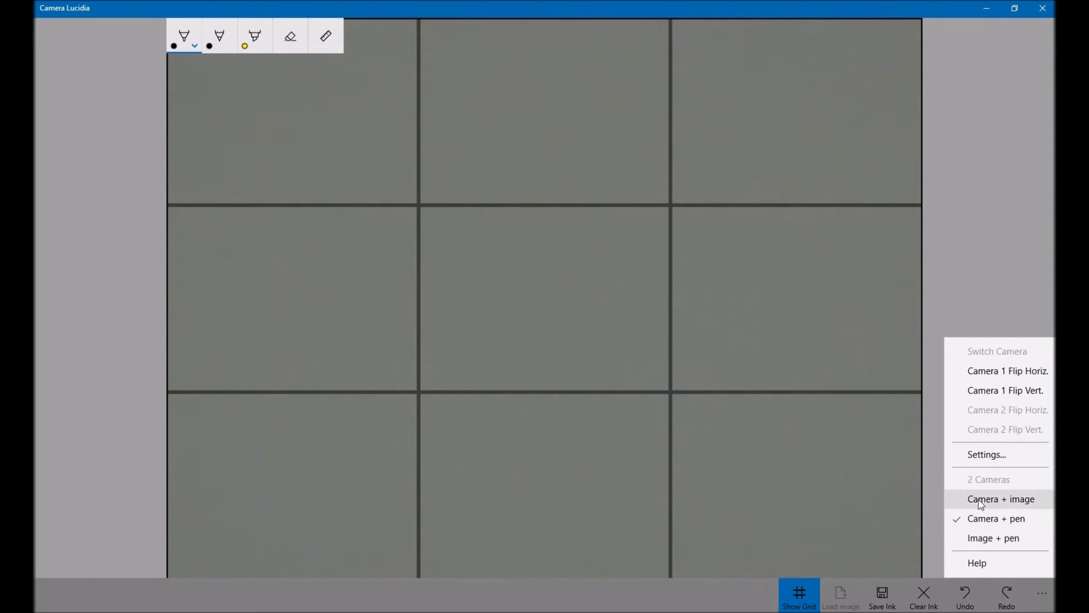
Switch to Image + pen mode and load the rose photo IMG_1564.JPG
{"action": "left_click", "coordinate": [996, 542]}
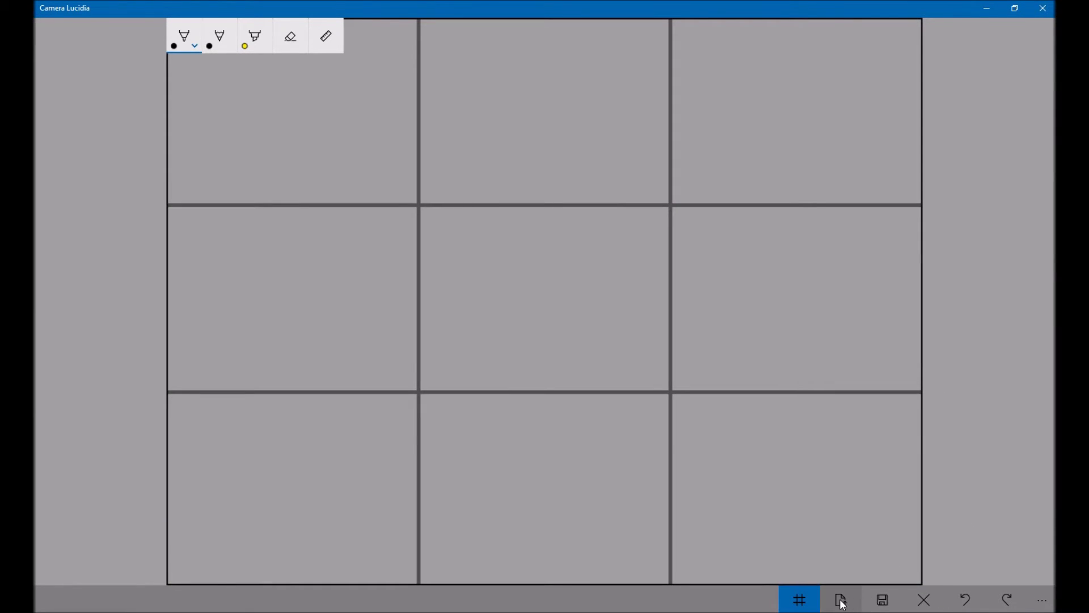
{"action": "left_click", "coordinate": [842, 602]}
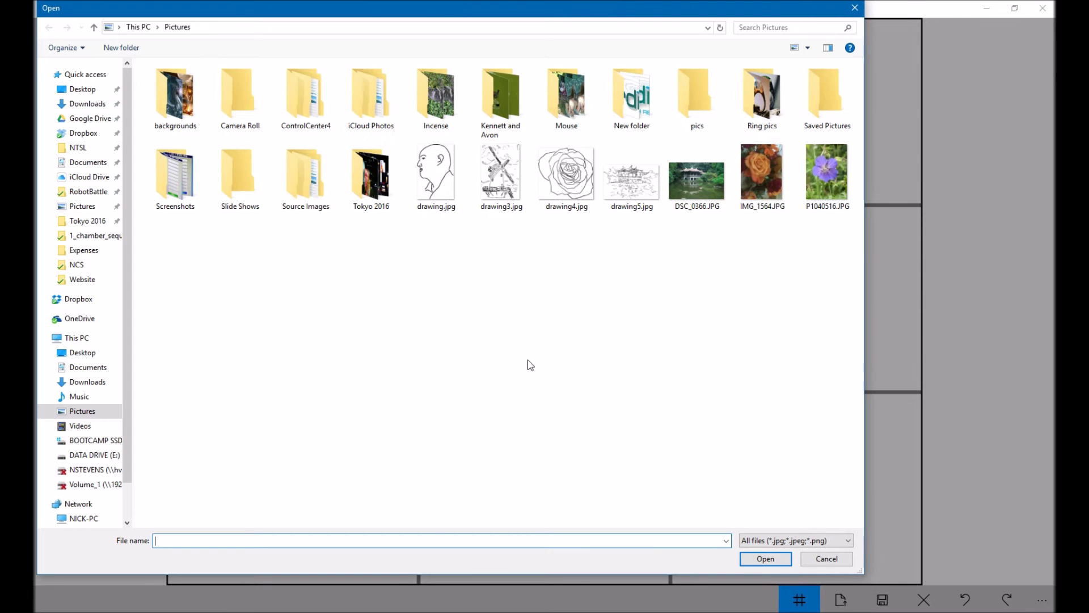
{"action": "double_click", "coordinate": [760, 175]}
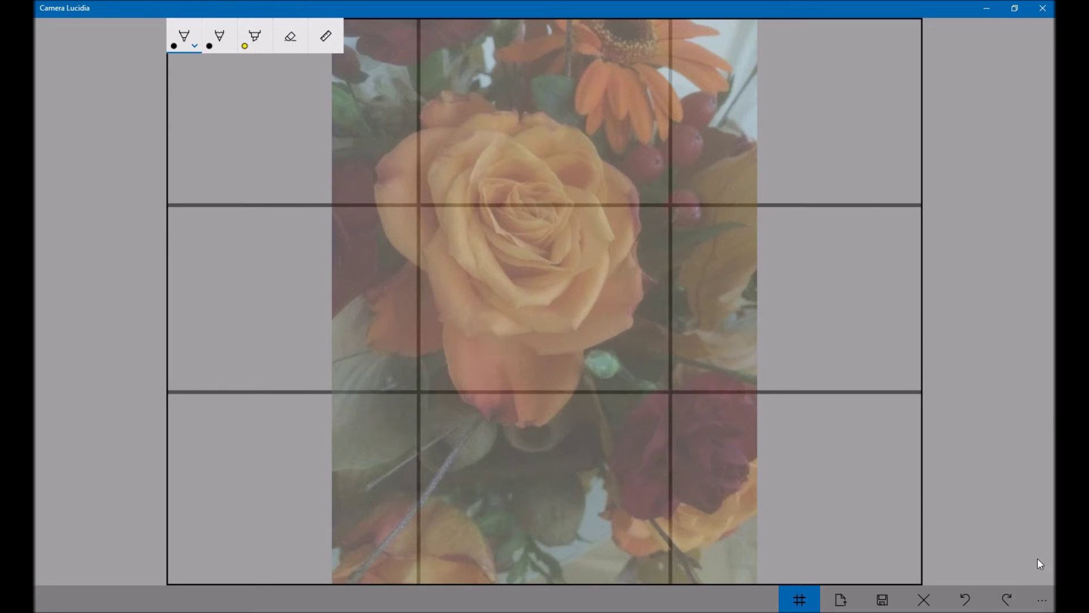
{"action": "left_click", "coordinate": [1052, 605]}
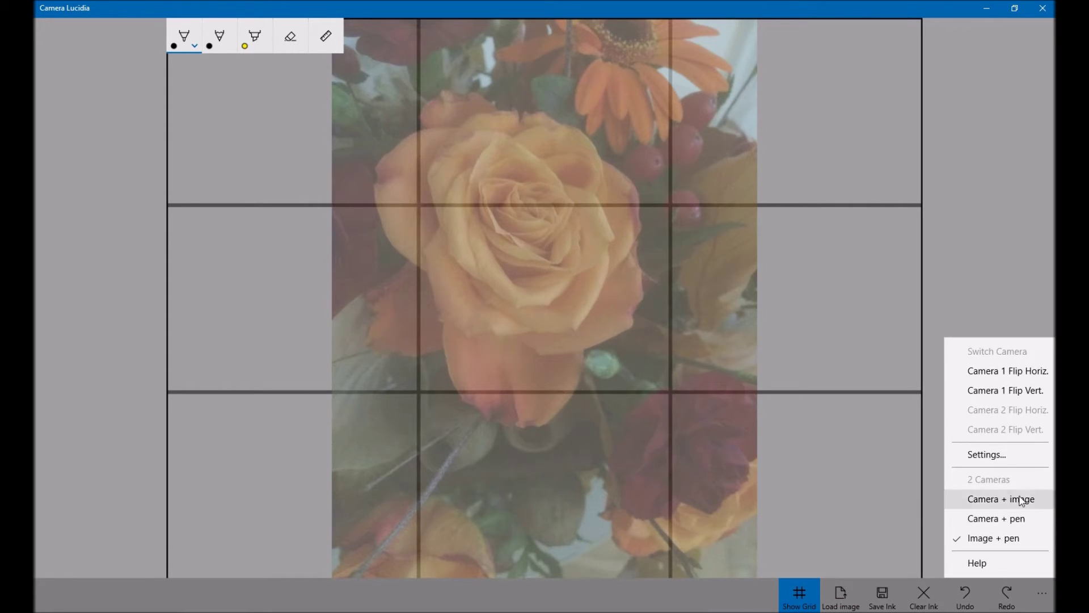
In the Image settings, raise the photo's opacity, set zoom to 1.4, and pan the rose down to centre
{"action": "left_click", "coordinate": [989, 455]}
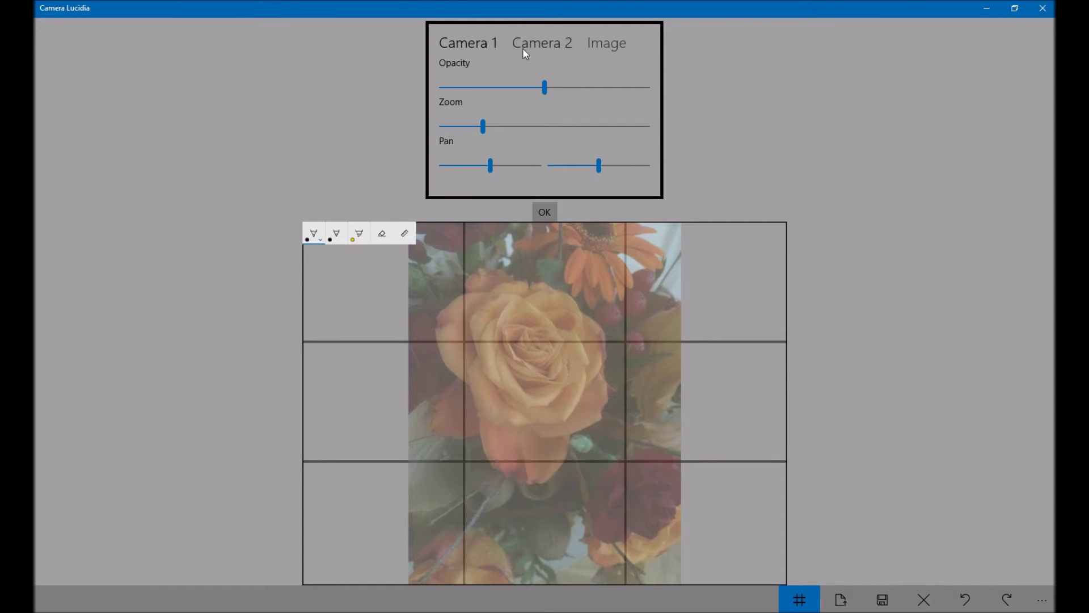
{"action": "left_click", "coordinate": [543, 46]}
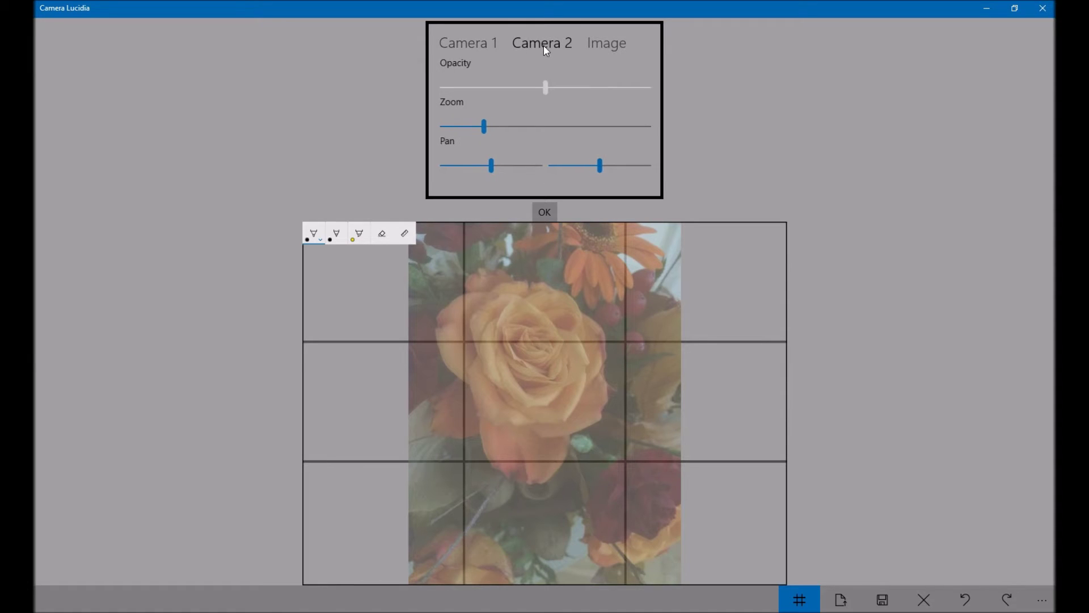
{"action": "left_click", "coordinate": [618, 44]}
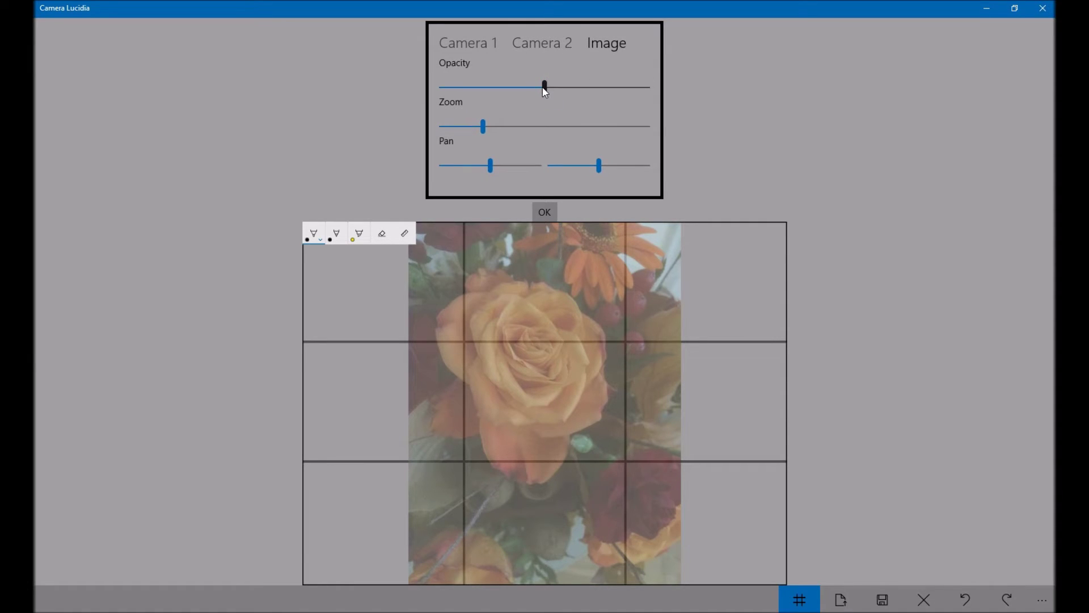
{"action": "left_click_drag", "start_coordinate": [544, 90], "coordinate": [547, 94]}
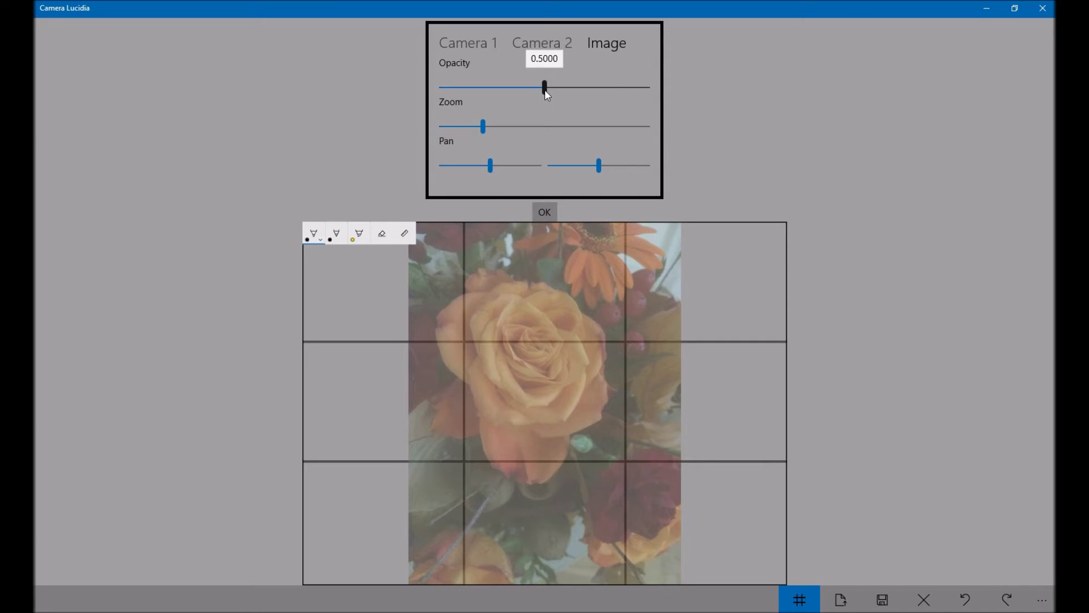
{"action": "left_click_drag", "start_coordinate": [545, 92], "coordinate": [584, 89]}
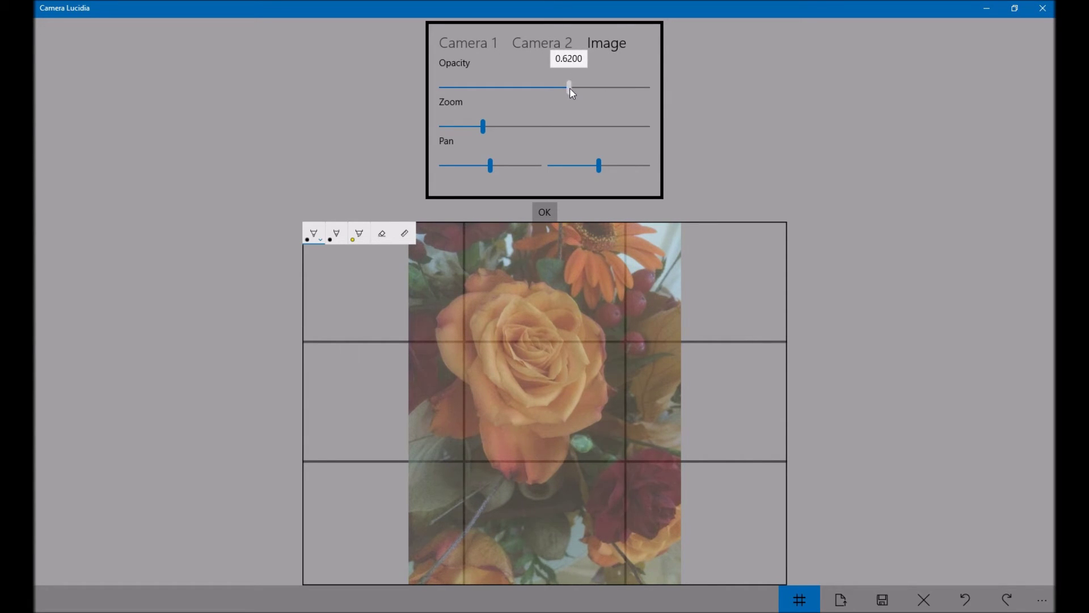
{"action": "left_click_drag", "start_coordinate": [574, 89], "coordinate": [574, 89]}
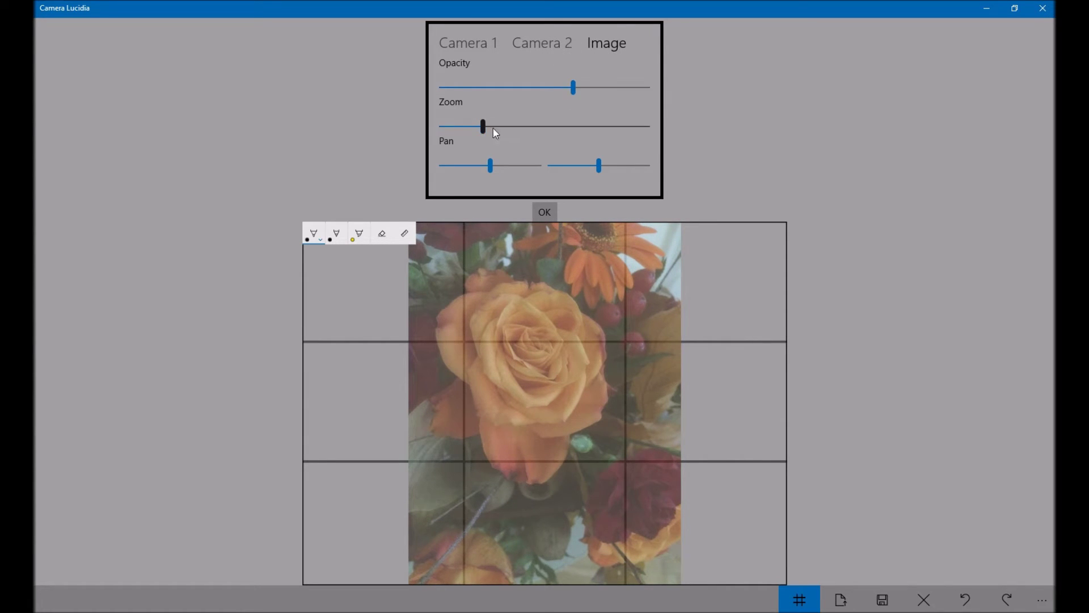
{"action": "left_click_drag", "start_coordinate": [484, 128], "coordinate": [502, 164]}
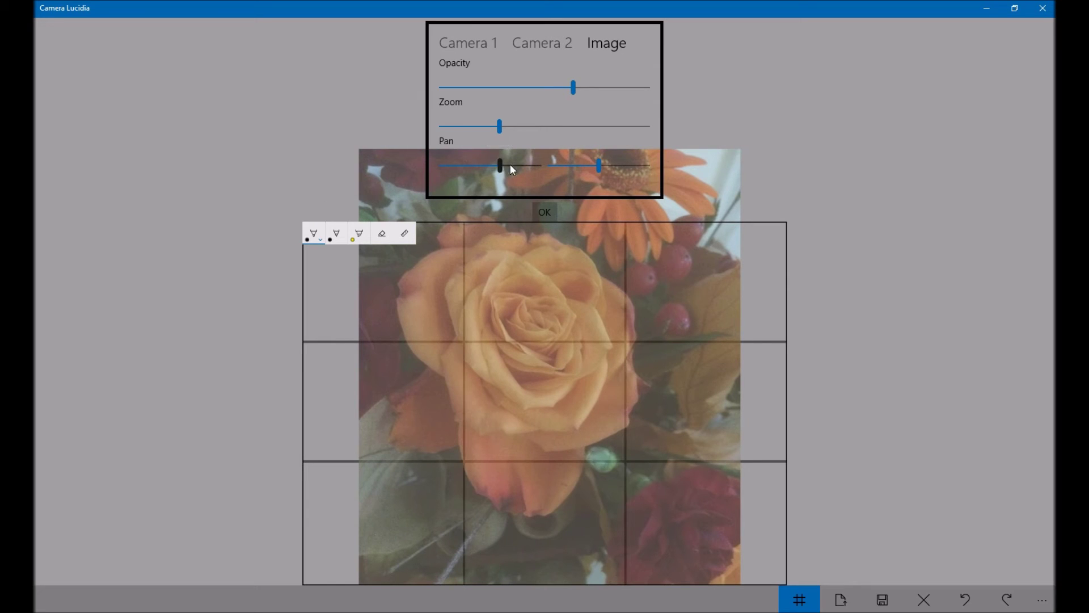
{"action": "left_click_drag", "start_coordinate": [600, 163], "coordinate": [614, 165]}
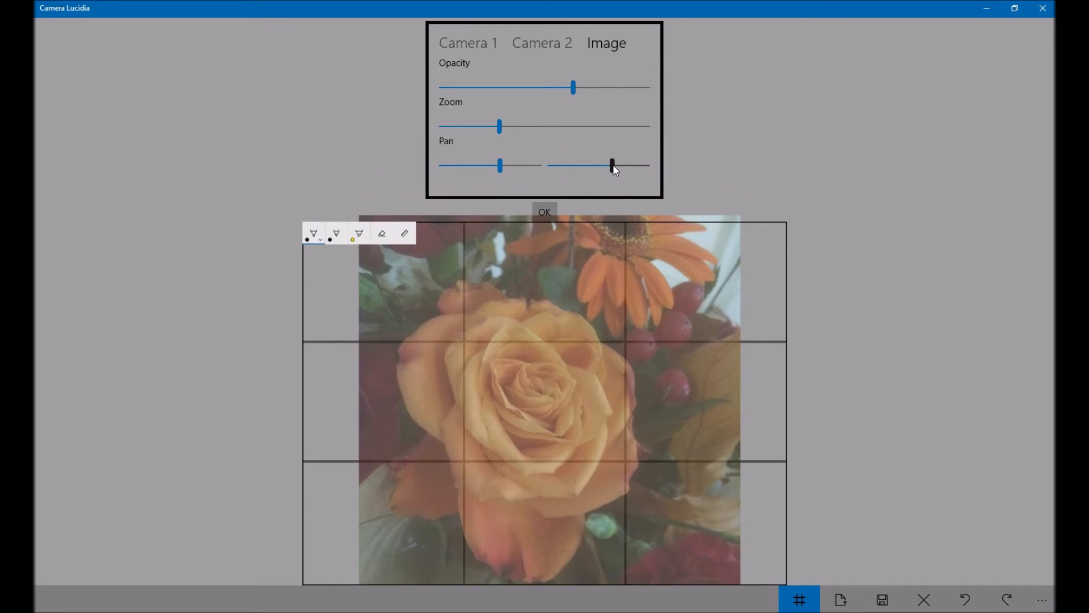
{"action": "left_click", "coordinate": [544, 212]}
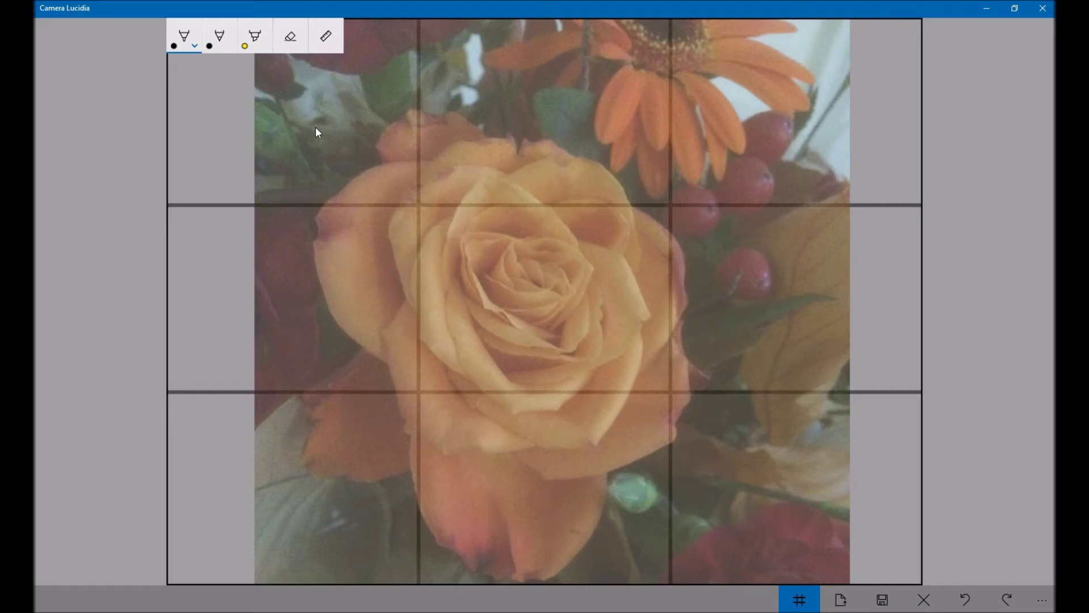
Ink the rose's left and top edges and the upper-left petal curves in black
{"action": "mouse_move", "coordinate": [316, 223]}
{"action": "left_mouse_down"}
{"action": "mouse_move", "coordinate": [316, 243]}
{"action": "mouse_move", "coordinate": [329, 192]}
{"action": "mouse_move", "coordinate": [370, 170]}
{"action": "mouse_move", "coordinate": [431, 162]}
{"action": "mouse_move", "coordinate": [451, 145]}
{"action": "mouse_move", "coordinate": [417, 182]}
{"action": "mouse_move", "coordinate": [463, 142]}
{"action": "mouse_move", "coordinate": [512, 138]}
{"action": "mouse_move", "coordinate": [514, 156]}
{"action": "mouse_move", "coordinate": [551, 140]}
{"action": "mouse_move", "coordinate": [571, 152]}
{"action": "left_mouse_up"}
{"action": "mouse_move", "coordinate": [514, 174]}
{"action": "left_mouse_down"}
{"action": "mouse_move", "coordinate": [600, 163]}
{"action": "mouse_move", "coordinate": [628, 227]}
{"action": "left_mouse_up"}
{"action": "mouse_move", "coordinate": [493, 168]}
{"action": "left_mouse_down"}
{"action": "mouse_move", "coordinate": [429, 176]}
{"action": "mouse_move", "coordinate": [388, 225]}
{"action": "left_mouse_up"}
{"action": "left_click_drag", "start_coordinate": [402, 215], "coordinate": [407, 294]}
{"action": "mouse_move", "coordinate": [448, 216]}
{"action": "left_mouse_down"}
{"action": "mouse_move", "coordinate": [420, 242]}
{"action": "mouse_move", "coordinate": [414, 299]}
{"action": "mouse_move", "coordinate": [419, 333]}
{"action": "mouse_move", "coordinate": [440, 352]}
{"action": "left_mouse_up"}
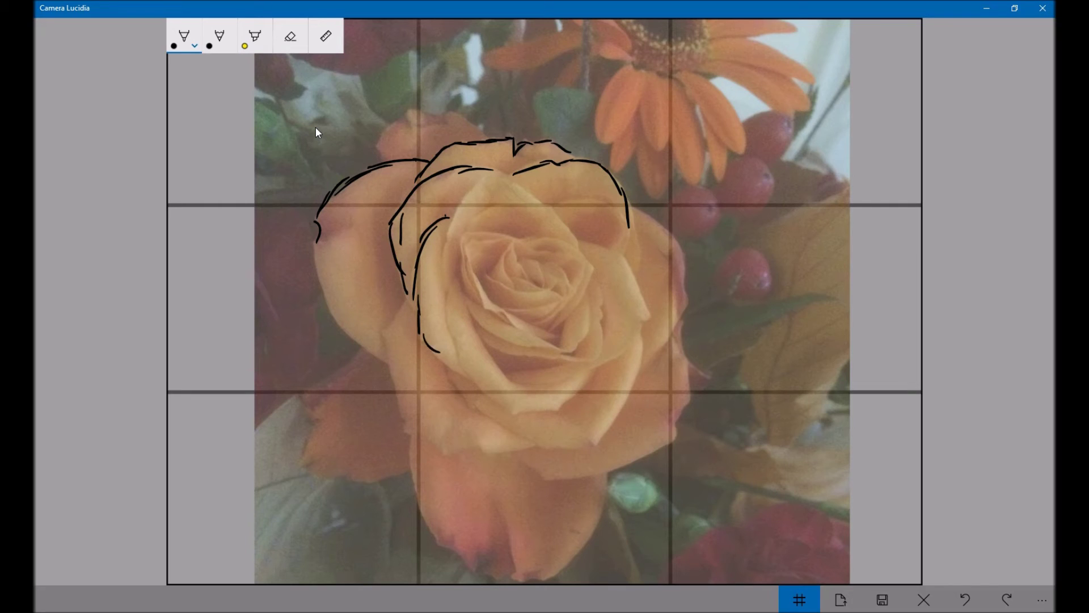
{"action": "mouse_move", "coordinate": [447, 244]}
{"action": "left_mouse_down"}
{"action": "mouse_move", "coordinate": [479, 180]}
{"action": "mouse_move", "coordinate": [505, 173]}
{"action": "mouse_move", "coordinate": [576, 237]}
{"action": "left_mouse_up"}
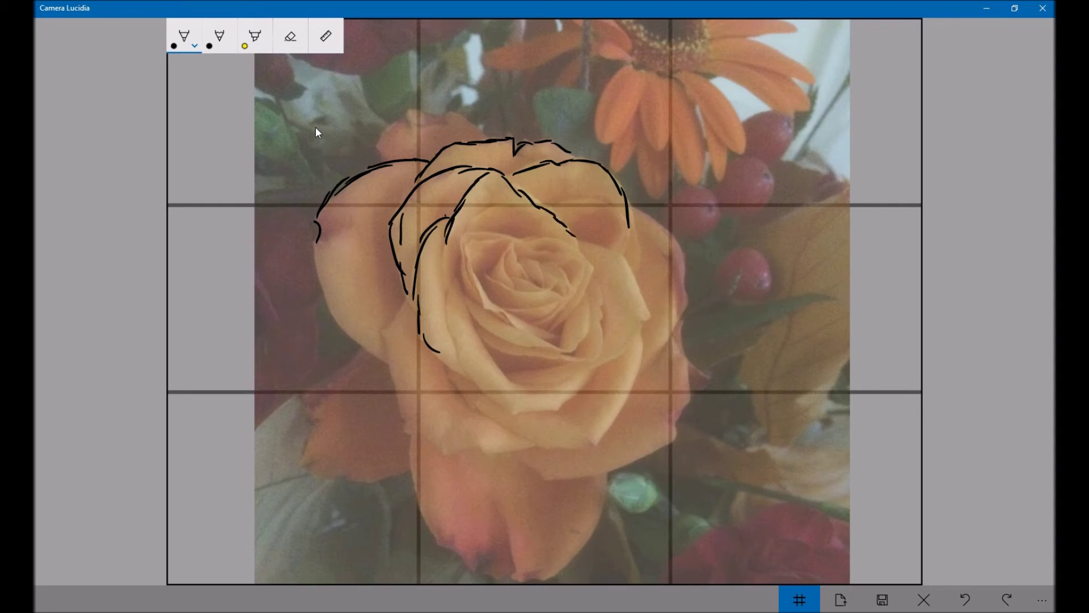
{"action": "left_click_drag", "start_coordinate": [556, 199], "coordinate": [583, 198]}
Trace the right petal edge down to the lower inner petal edges
{"action": "mouse_move", "coordinate": [583, 241]}
{"action": "left_mouse_down"}
{"action": "mouse_move", "coordinate": [631, 258]}
{"action": "mouse_move", "coordinate": [647, 306]}
{"action": "mouse_move", "coordinate": [616, 356]}
{"action": "mouse_move", "coordinate": [592, 364]}
{"action": "left_mouse_up"}
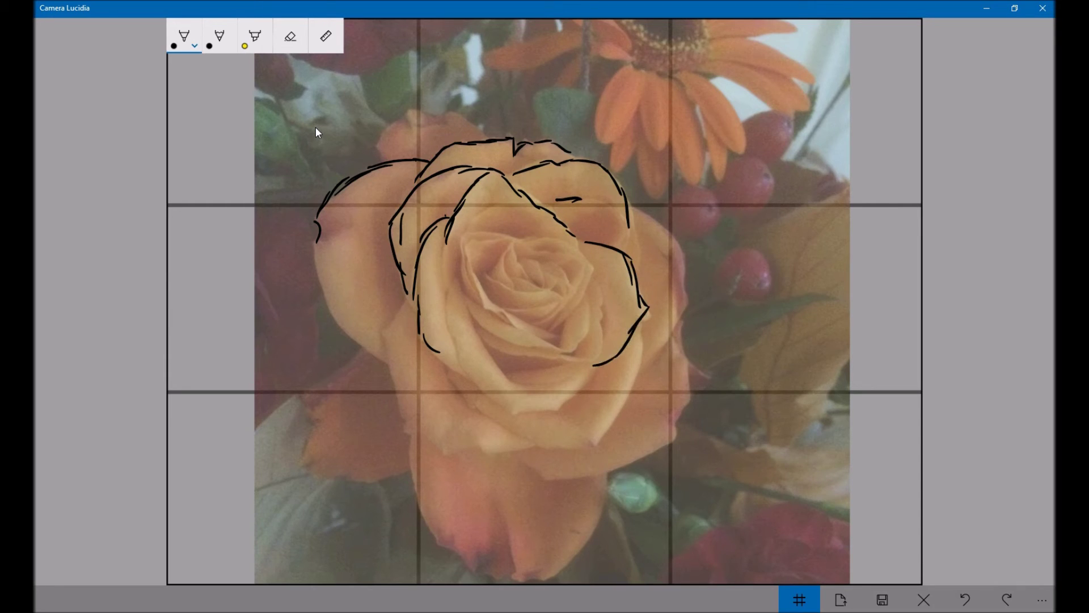
{"action": "mouse_move", "coordinate": [600, 294]}
{"action": "left_mouse_down"}
{"action": "mouse_move", "coordinate": [600, 345]}
{"action": "mouse_move", "coordinate": [576, 387]}
{"action": "mouse_move", "coordinate": [540, 412]}
{"action": "mouse_move", "coordinate": [507, 414]}
{"action": "mouse_move", "coordinate": [459, 377]}
{"action": "mouse_move", "coordinate": [473, 388]}
{"action": "left_mouse_up"}
{"action": "left_click_drag", "start_coordinate": [442, 282], "coordinate": [466, 373]}
{"action": "left_click_drag", "start_coordinate": [428, 353], "coordinate": [462, 378]}
{"action": "left_click_drag", "start_coordinate": [443, 287], "coordinate": [444, 246]}
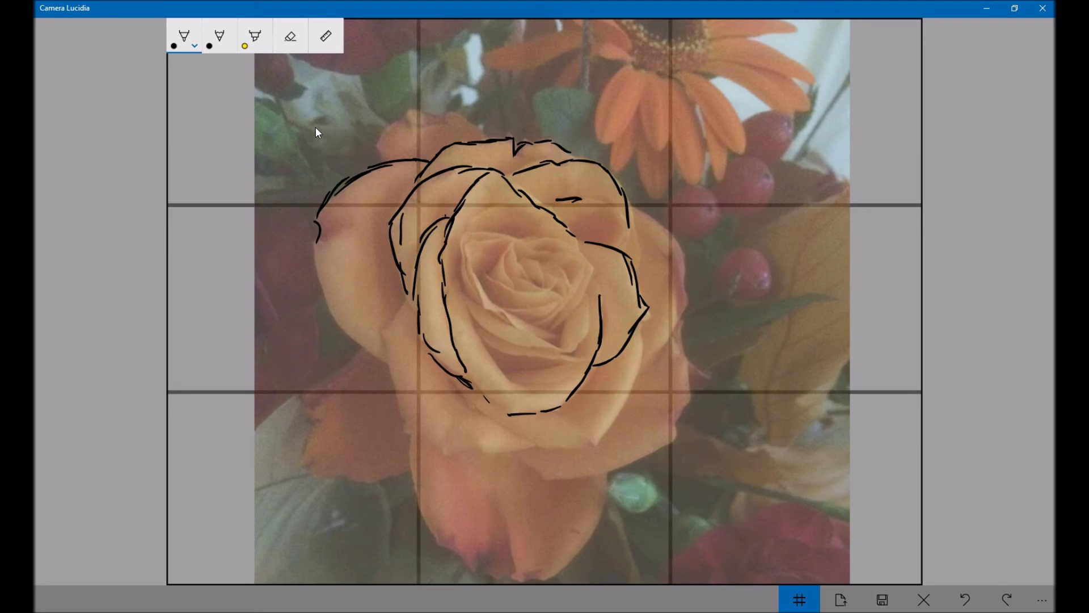
{"action": "left_click", "coordinate": [290, 36]}
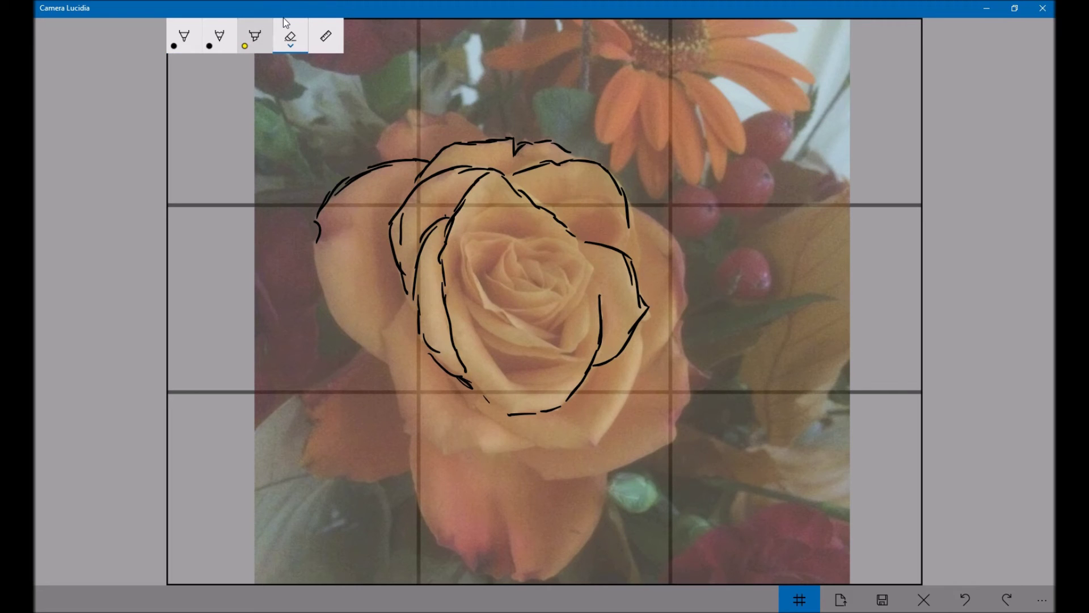
Reselect the black pen and bring up its Colors/Size options
{"action": "left_click", "coordinate": [184, 35]}
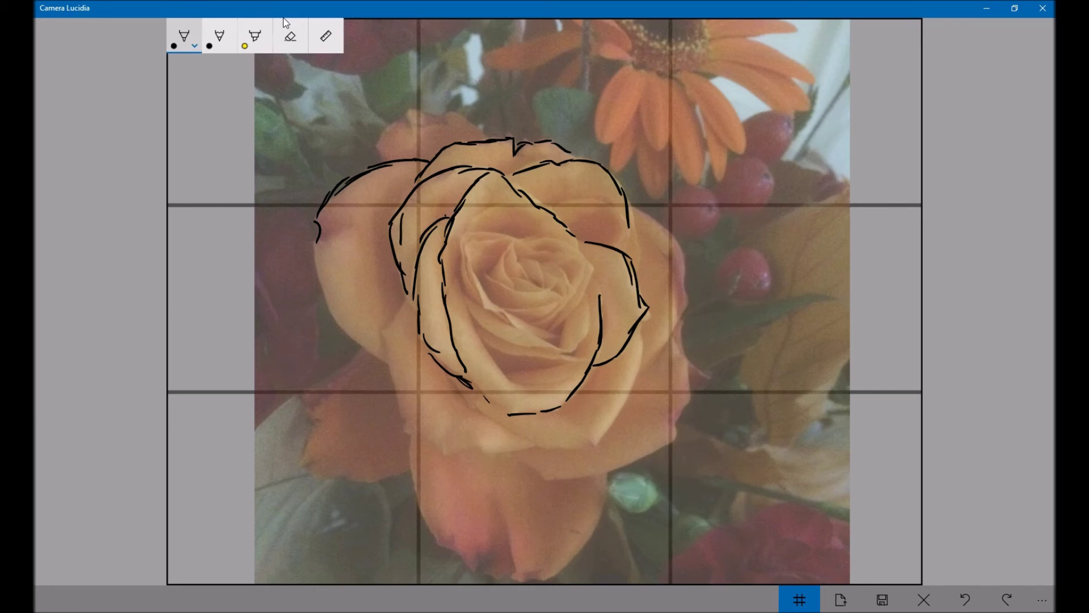
{"action": "left_click", "coordinate": [184, 35]}
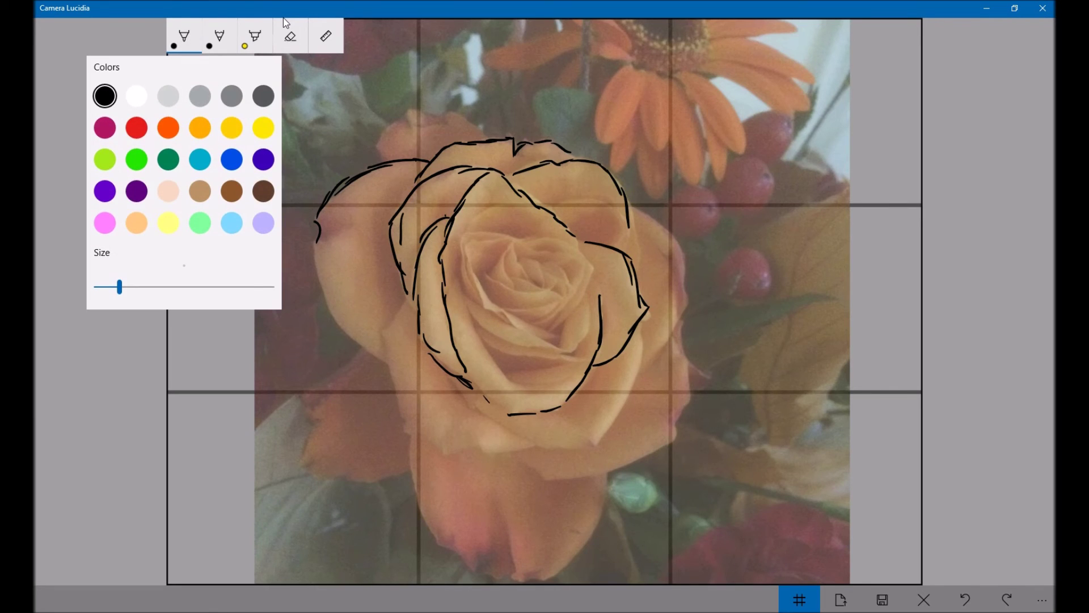
{"action": "left_click", "coordinate": [283, 18]}
{"action": "left_click", "coordinate": [184, 36]}
Trace the rose's lower-left edge, bottom edge and lower-right edge in black ink
{"action": "mouse_move", "coordinate": [309, 243]}
{"action": "left_mouse_down"}
{"action": "mouse_move", "coordinate": [346, 329]}
{"action": "mouse_move", "coordinate": [375, 349]}
{"action": "mouse_move", "coordinate": [408, 284]}
{"action": "left_mouse_up"}
{"action": "mouse_move", "coordinate": [381, 339]}
{"action": "left_mouse_down"}
{"action": "mouse_move", "coordinate": [408, 418]}
{"action": "mouse_move", "coordinate": [437, 427]}
{"action": "left_mouse_up"}
{"action": "left_click_drag", "start_coordinate": [435, 436], "coordinate": [457, 456]}
{"action": "mouse_move", "coordinate": [449, 447]}
{"action": "left_mouse_down"}
{"action": "mouse_move", "coordinate": [494, 433]}
{"action": "mouse_move", "coordinate": [514, 447]}
{"action": "left_mouse_up"}
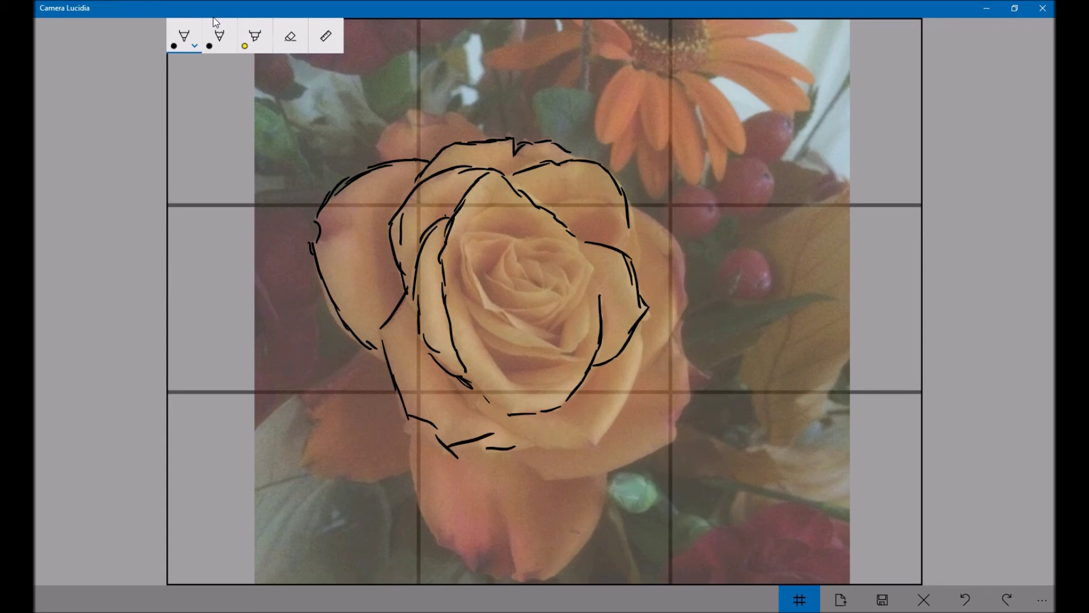
{"action": "left_click", "coordinate": [525, 443]}
{"action": "mouse_move", "coordinate": [481, 403]}
{"action": "left_mouse_down"}
{"action": "mouse_move", "coordinate": [524, 432]}
{"action": "mouse_move", "coordinate": [596, 442]}
{"action": "left_mouse_up"}
{"action": "mouse_move", "coordinate": [601, 431]}
{"action": "left_mouse_down"}
{"action": "mouse_move", "coordinate": [637, 374]}
{"action": "mouse_move", "coordinate": [641, 330]}
{"action": "mouse_move", "coordinate": [585, 334]}
{"action": "mouse_move", "coordinate": [571, 348]}
{"action": "mouse_move", "coordinate": [571, 320]}
{"action": "mouse_move", "coordinate": [562, 340]}
{"action": "mouse_move", "coordinate": [535, 333]}
{"action": "mouse_move", "coordinate": [478, 293]}
{"action": "mouse_move", "coordinate": [467, 249]}
{"action": "left_mouse_up"}
{"action": "left_click", "coordinate": [641, 330]}
Draw the swirled centre petal lines and the rose's right outer edge
{"action": "mouse_move", "coordinate": [466, 266]}
{"action": "left_mouse_down"}
{"action": "mouse_move", "coordinate": [462, 242]}
{"action": "mouse_move", "coordinate": [494, 238]}
{"action": "left_mouse_up"}
{"action": "left_click_drag", "start_coordinate": [468, 244], "coordinate": [508, 235]}
{"action": "mouse_move", "coordinate": [478, 250]}
{"action": "left_mouse_down"}
{"action": "mouse_move", "coordinate": [499, 241]}
{"action": "mouse_move", "coordinate": [498, 273]}
{"action": "left_mouse_up"}
{"action": "mouse_move", "coordinate": [501, 250]}
{"action": "left_mouse_down"}
{"action": "mouse_move", "coordinate": [516, 279]}
{"action": "mouse_move", "coordinate": [516, 253]}
{"action": "mouse_move", "coordinate": [526, 267]}
{"action": "mouse_move", "coordinate": [581, 270]}
{"action": "left_mouse_up"}
{"action": "left_click_drag", "start_coordinate": [574, 287], "coordinate": [553, 308]}
{"action": "mouse_move", "coordinate": [587, 266]}
{"action": "left_mouse_down"}
{"action": "mouse_move", "coordinate": [562, 306]}
{"action": "mouse_move", "coordinate": [522, 292]}
{"action": "mouse_move", "coordinate": [542, 285]}
{"action": "mouse_move", "coordinate": [527, 299]}
{"action": "mouse_move", "coordinate": [552, 308]}
{"action": "left_mouse_up"}
{"action": "left_click_drag", "start_coordinate": [489, 332], "coordinate": [570, 358]}
{"action": "mouse_move", "coordinate": [518, 384]}
{"action": "left_mouse_down"}
{"action": "mouse_move", "coordinate": [550, 378]}
{"action": "mouse_move", "coordinate": [566, 358]}
{"action": "left_mouse_up"}
{"action": "mouse_move", "coordinate": [647, 358]}
{"action": "left_mouse_down"}
{"action": "mouse_move", "coordinate": [680, 309]}
{"action": "mouse_move", "coordinate": [685, 247]}
{"action": "left_mouse_up"}
{"action": "left_click_drag", "start_coordinate": [642, 207], "coordinate": [680, 249]}
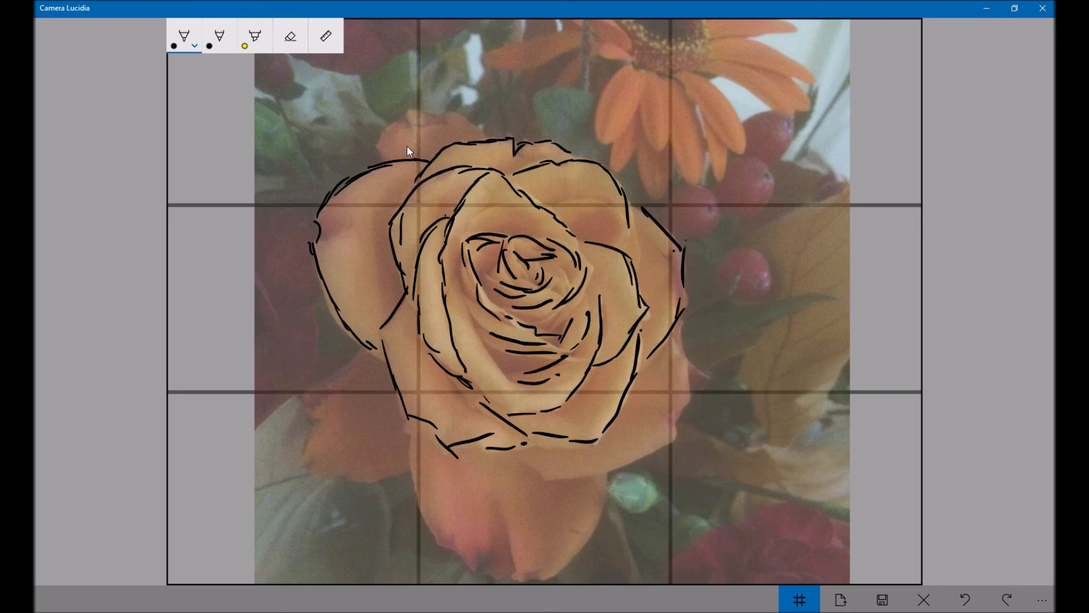
Set Image Opacity to 0 and turn off Show Grid, leaving only the inked rose
{"action": "left_click", "coordinate": [1042, 597]}
{"action": "left_click", "coordinate": [999, 455]}
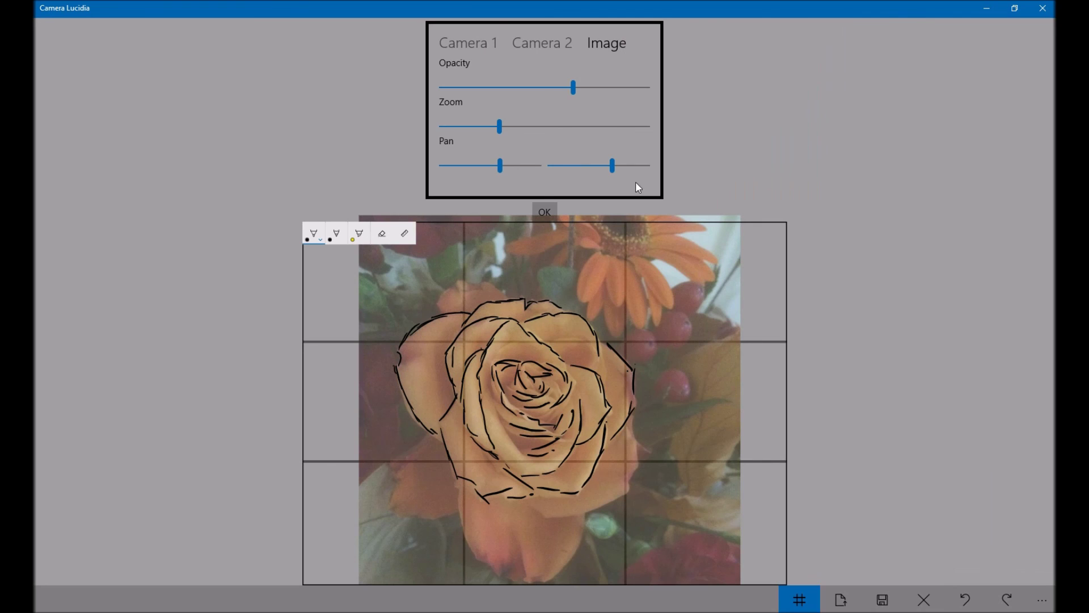
{"action": "left_click", "coordinate": [574, 88]}
{"action": "left_click_drag", "start_coordinate": [574, 90], "coordinate": [426, 93]}
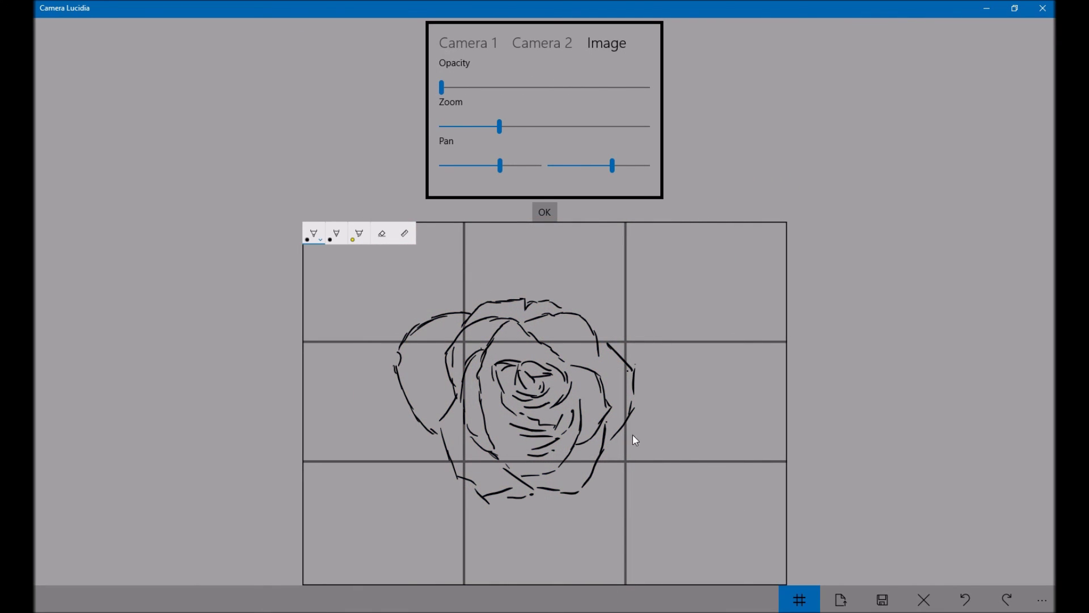
{"action": "left_click", "coordinate": [797, 604]}
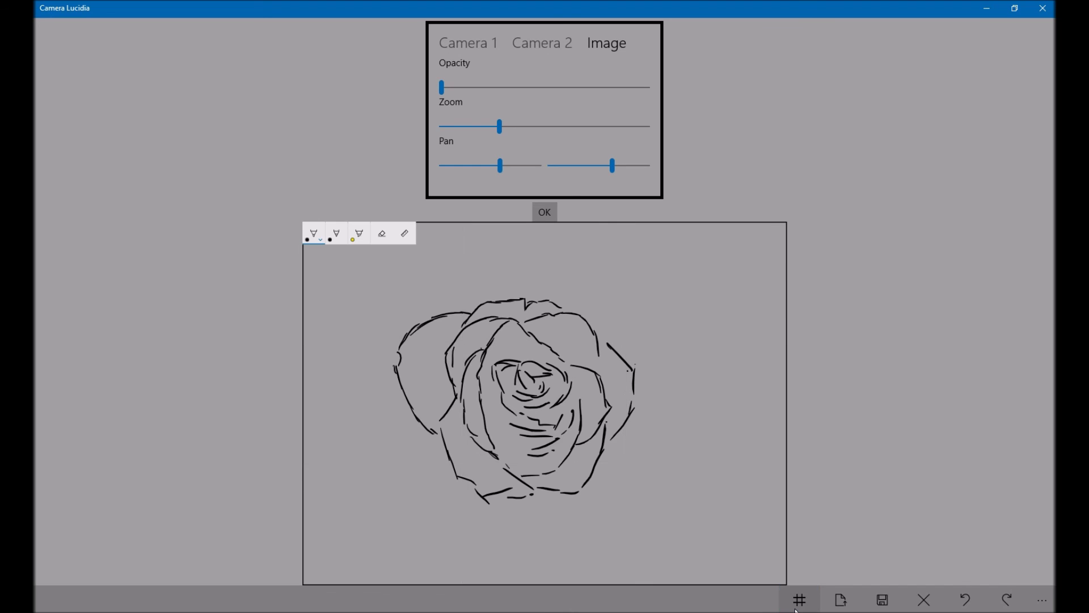